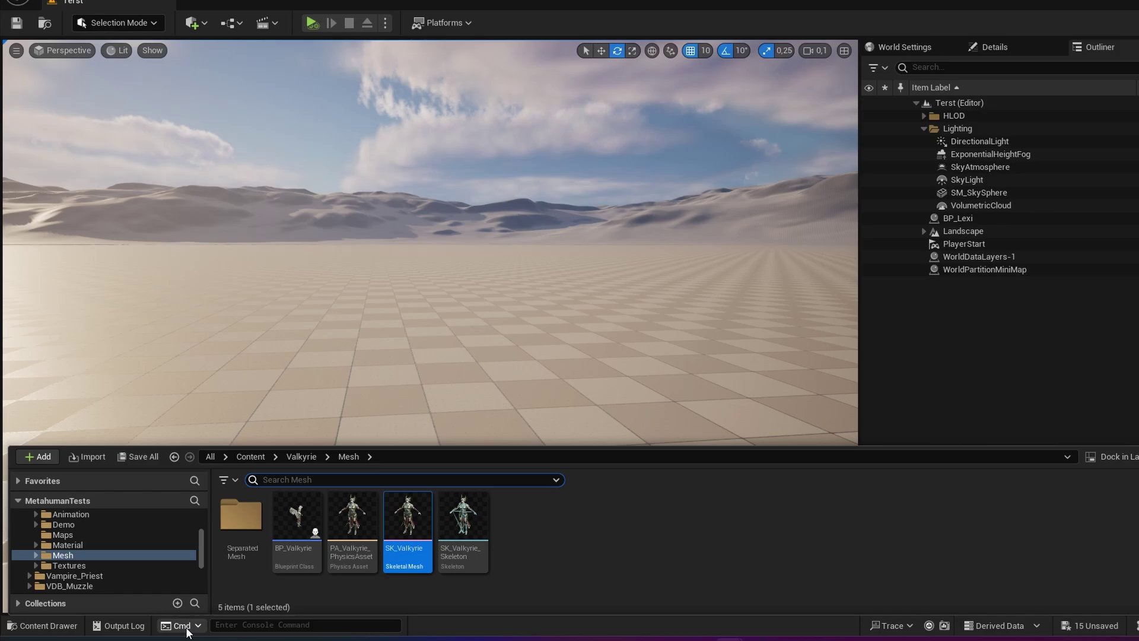
Place BP_Valkyrie in the level and rotate her on Z to face the camera
drag(309, 537, 425, 455)
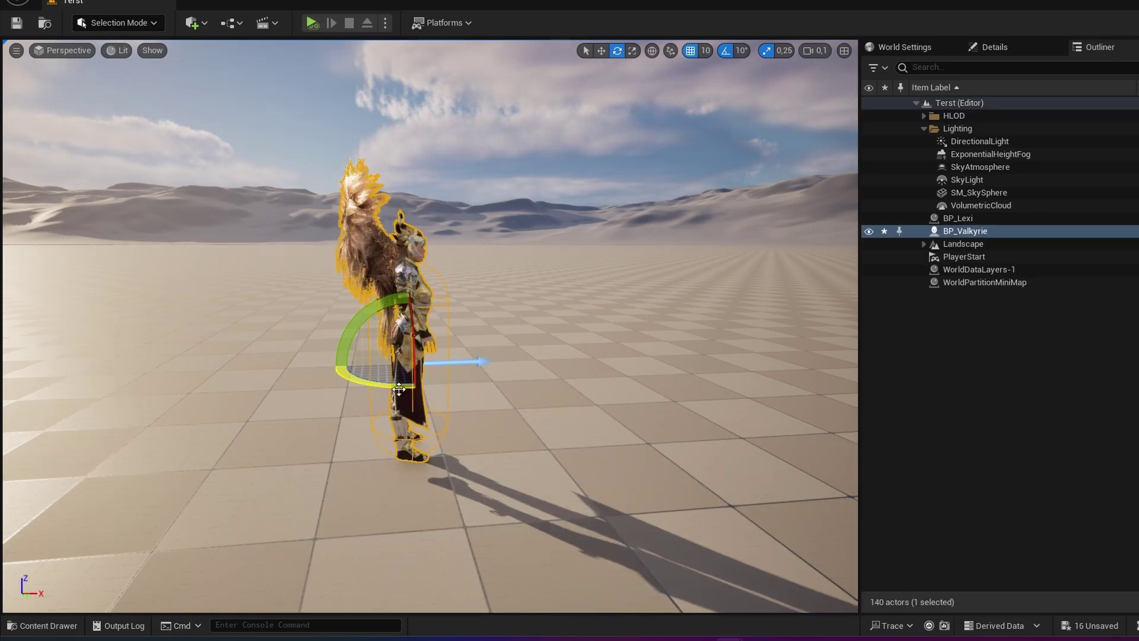
drag(380, 384, 474, 385)
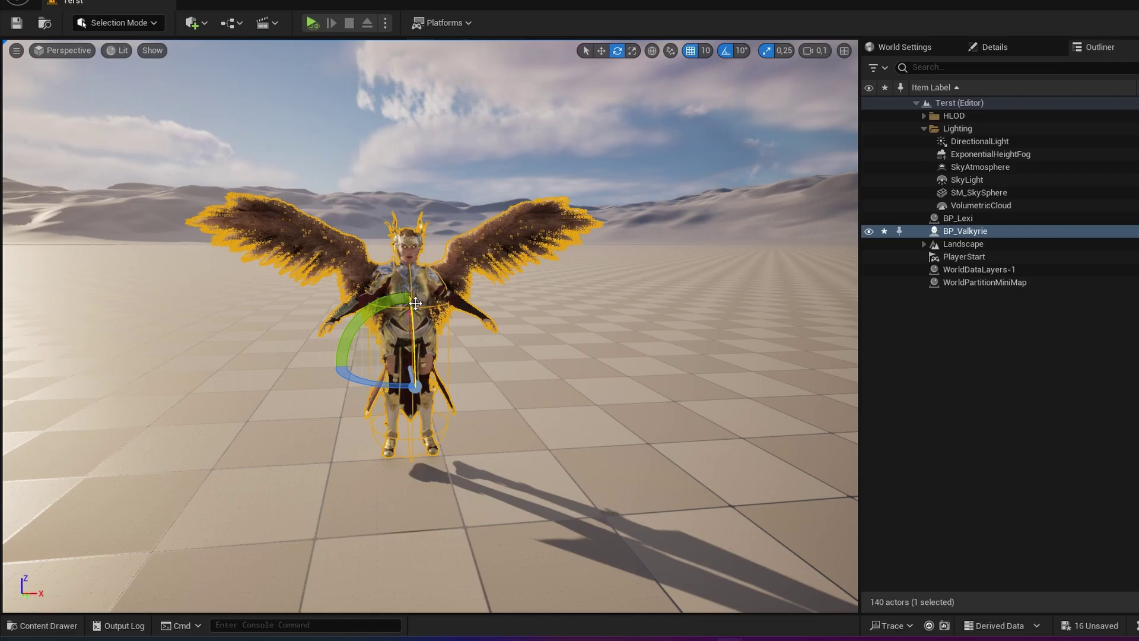
scroll(427, 326, up, 10)
scroll(414, 300, up, 10)
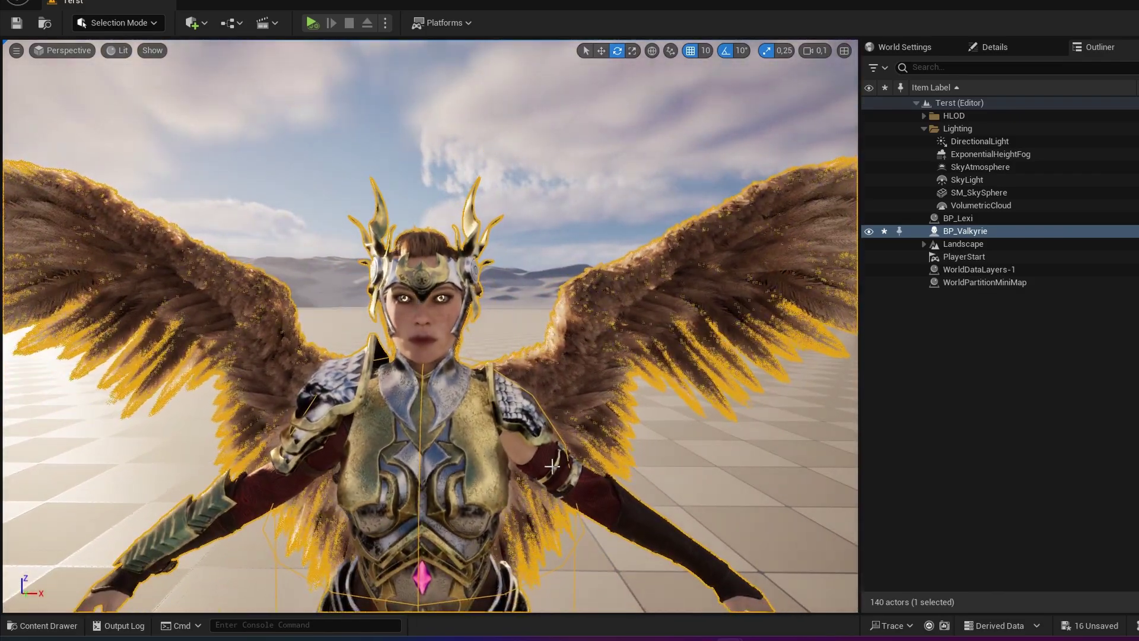
Reopen the Content Drawer and select the MetaHumans folder
click(64, 627)
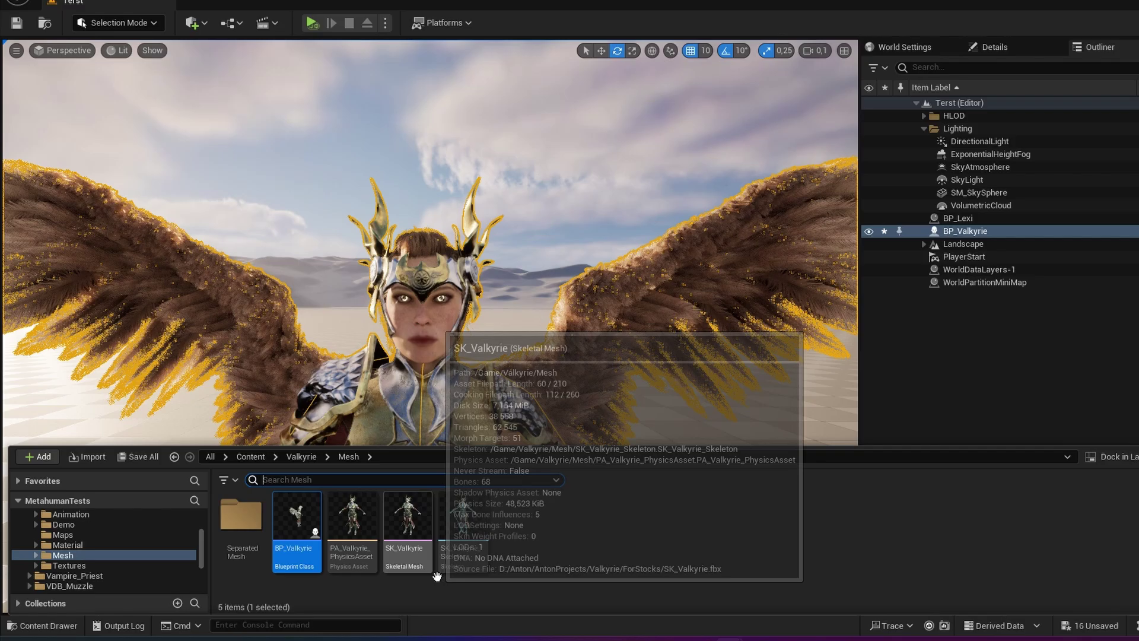
scroll(179, 524, up, 3)
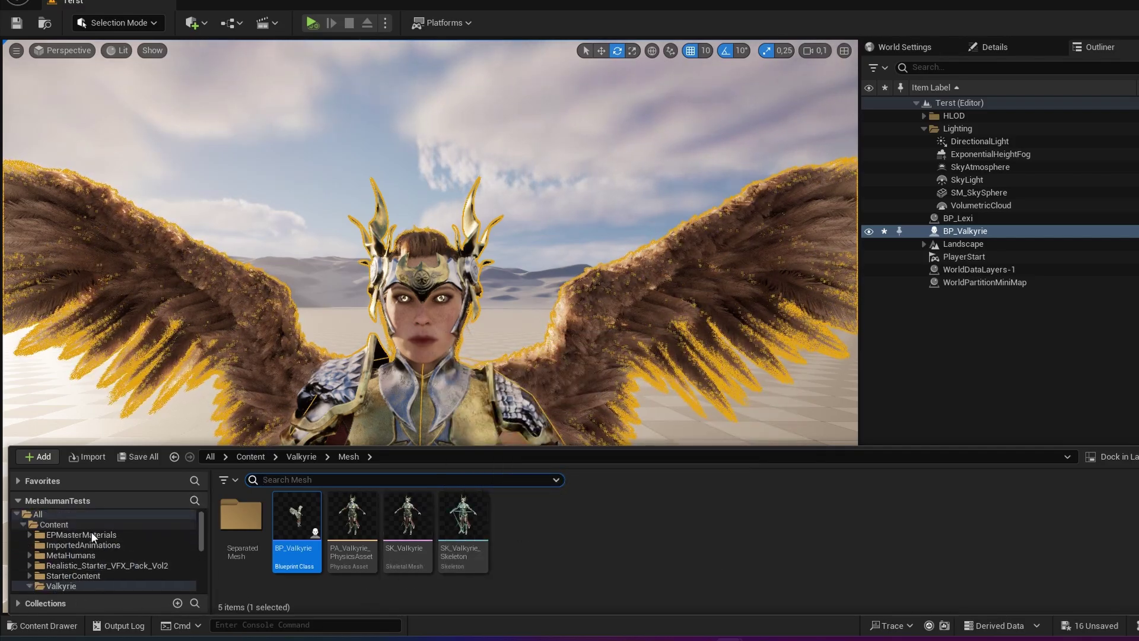
click(81, 535)
Open the recorded iPhone level sequence from MetaHumans, closing the Content Drawer and Anim panels
click(71, 555)
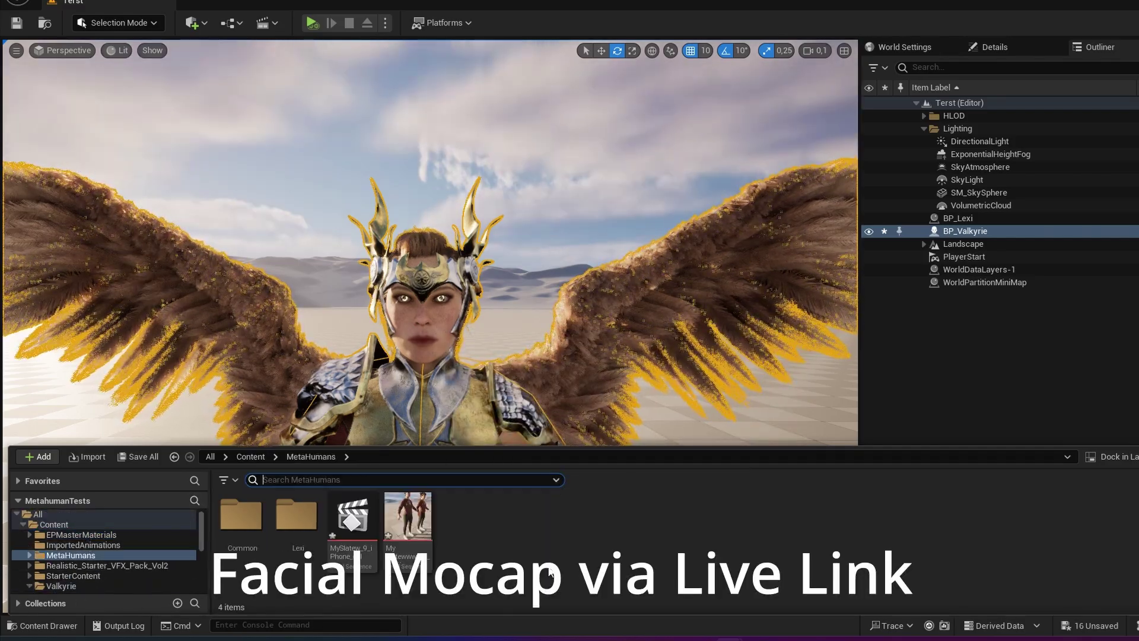
double_click(352, 522)
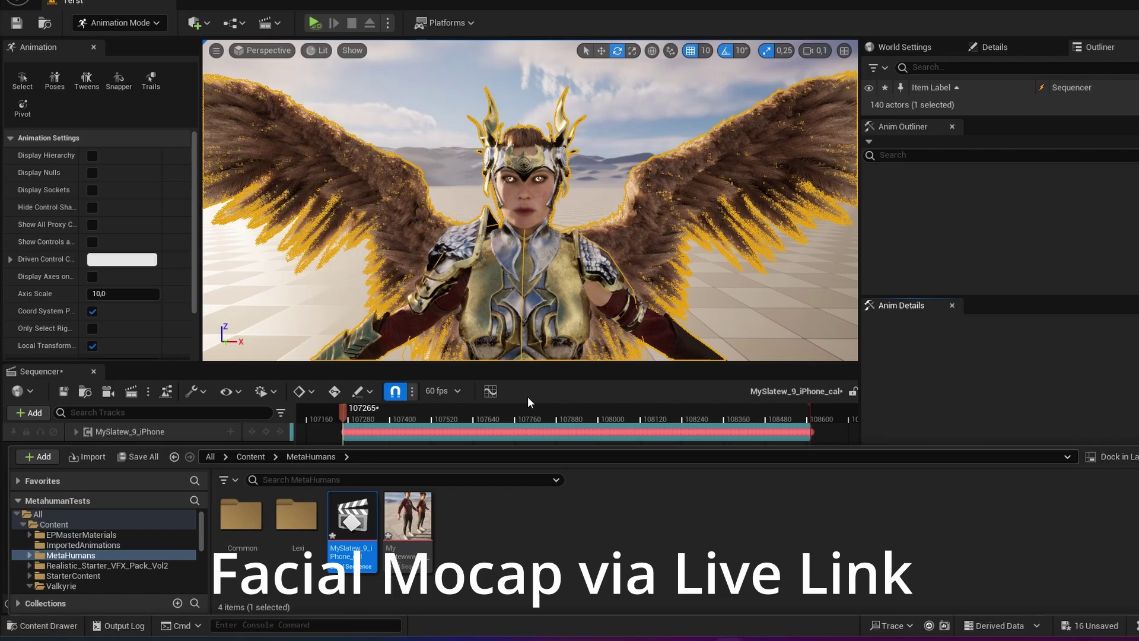
click(64, 628)
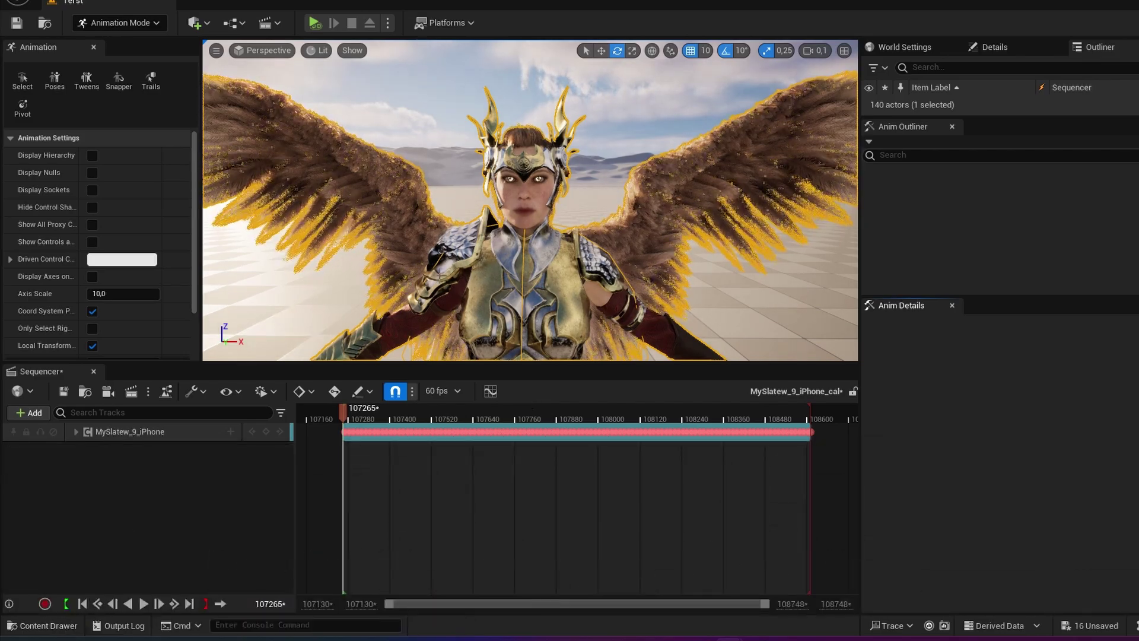
click(951, 305)
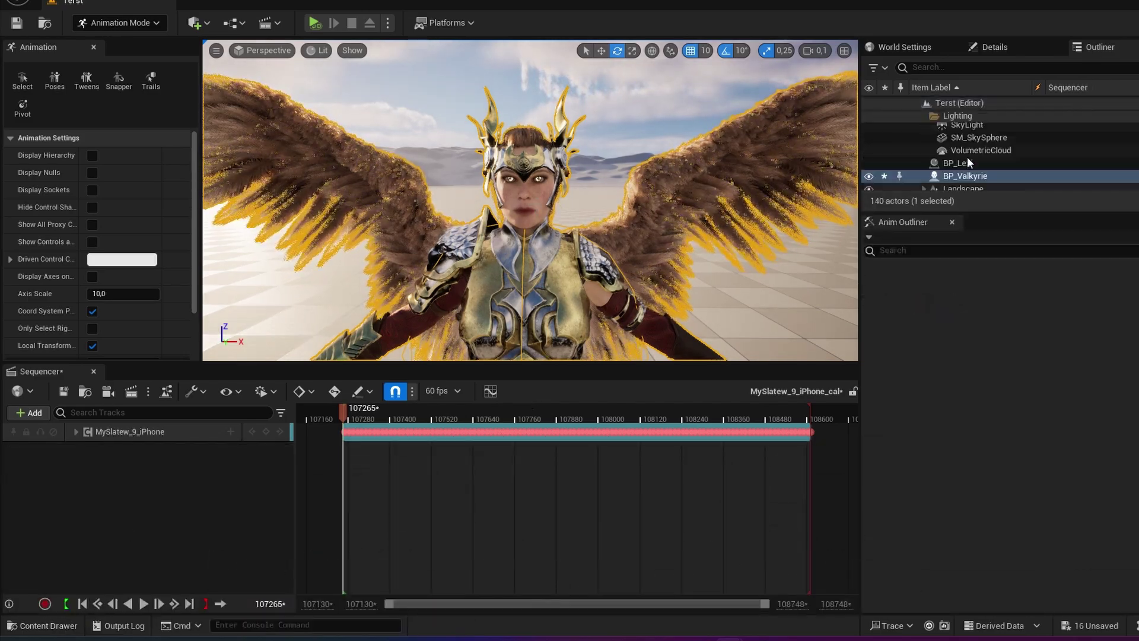
click(952, 223)
Add BP_Valkyrie from the Outliner as a Sequencer track and scrub to preview her face
drag(980, 230, 154, 504)
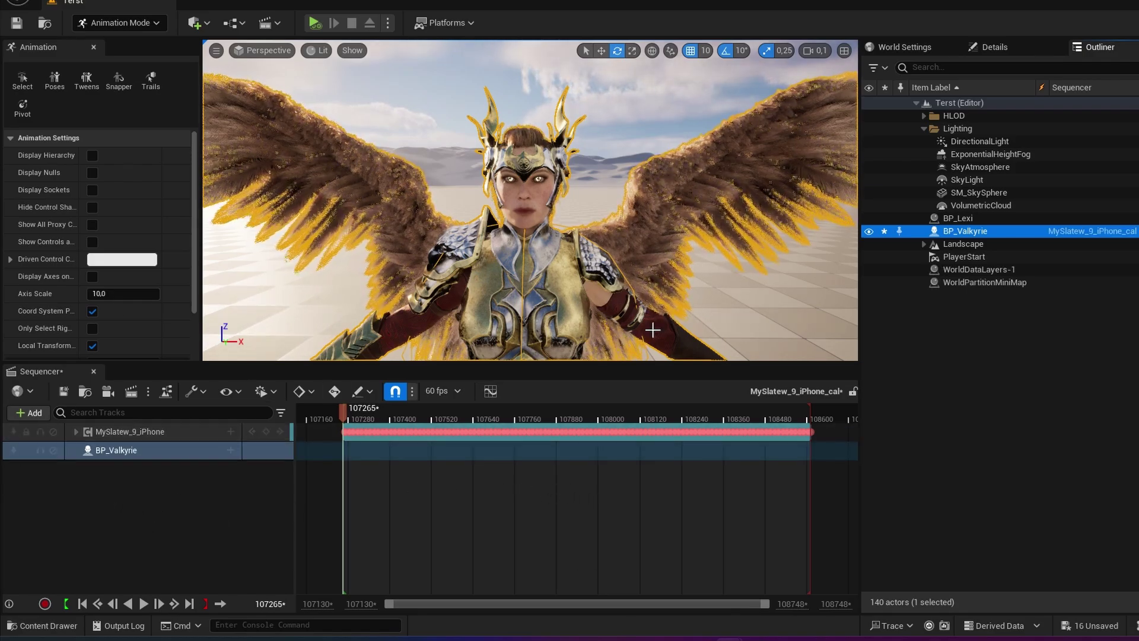
drag(384, 413, 496, 414)
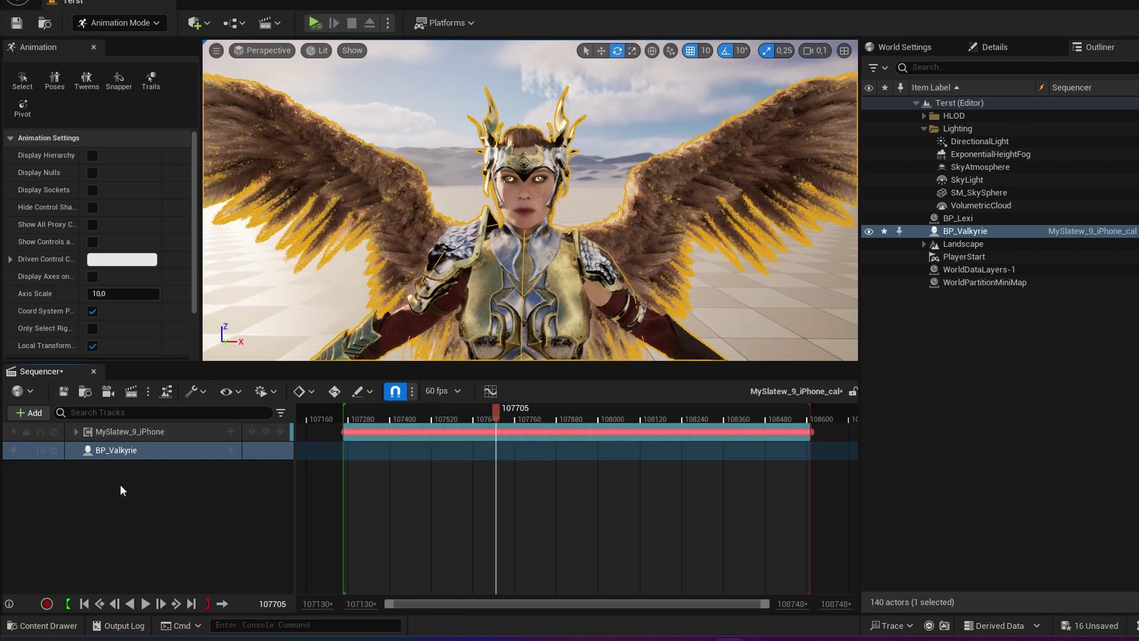
mouse_move(499, 410)
mouse_down()
mouse_move(414, 414)
mouse_move(527, 414)
mouse_move(509, 414)
mouse_up()
drag(388, 429, 481, 414)
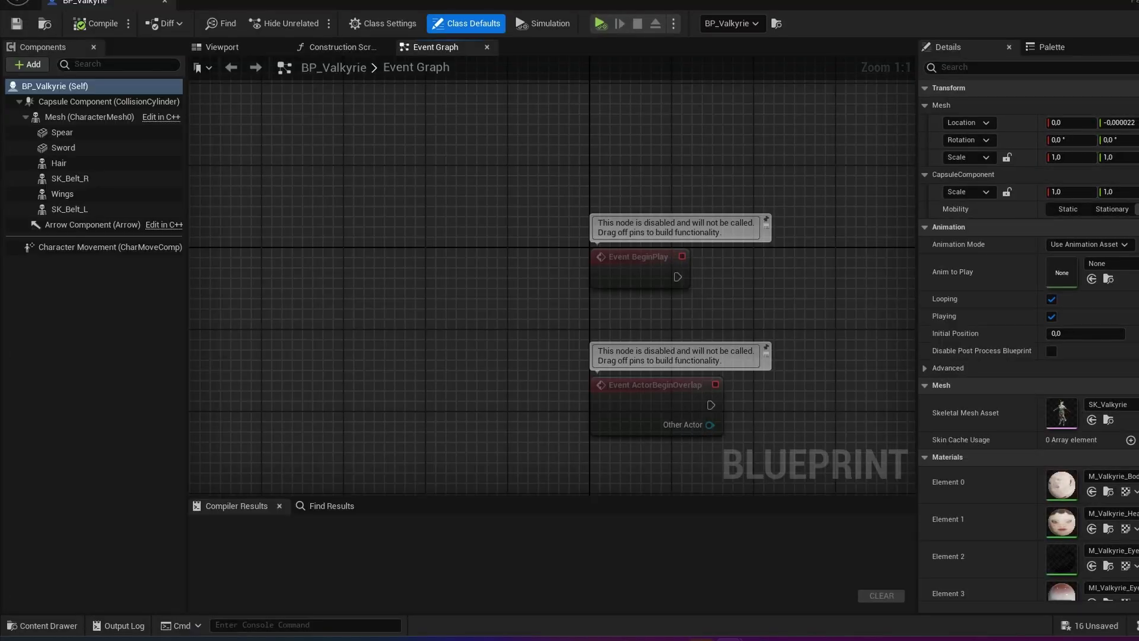
Select the Valkyrie's Mesh component in the BP_Valkyrie Viewport tab
click(213, 46)
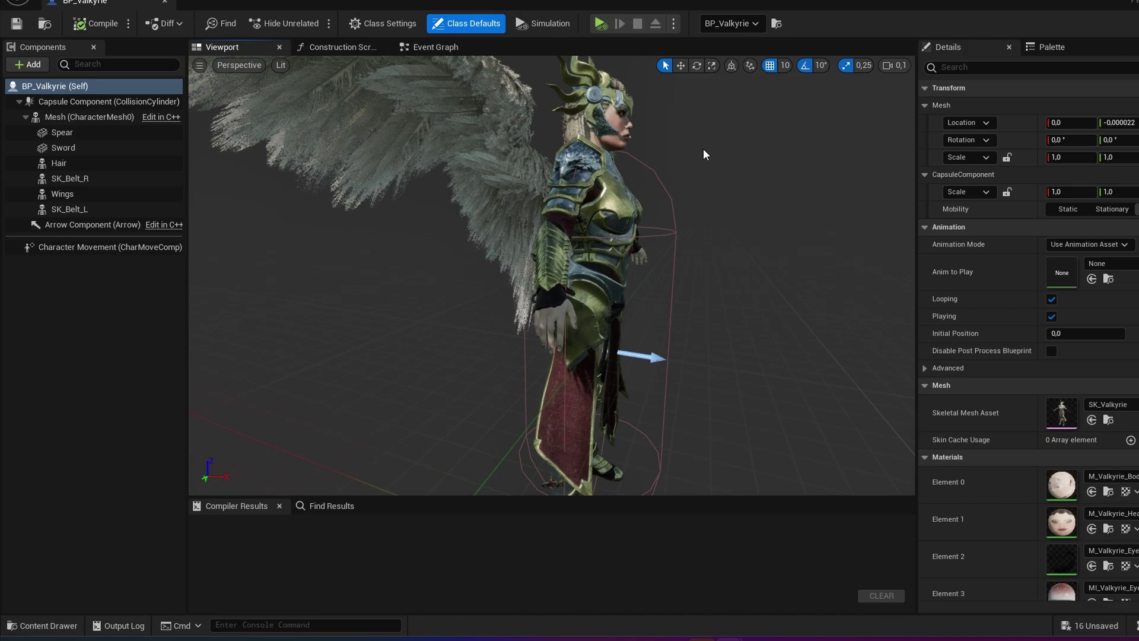
drag(702, 148, 603, 259)
click(603, 260)
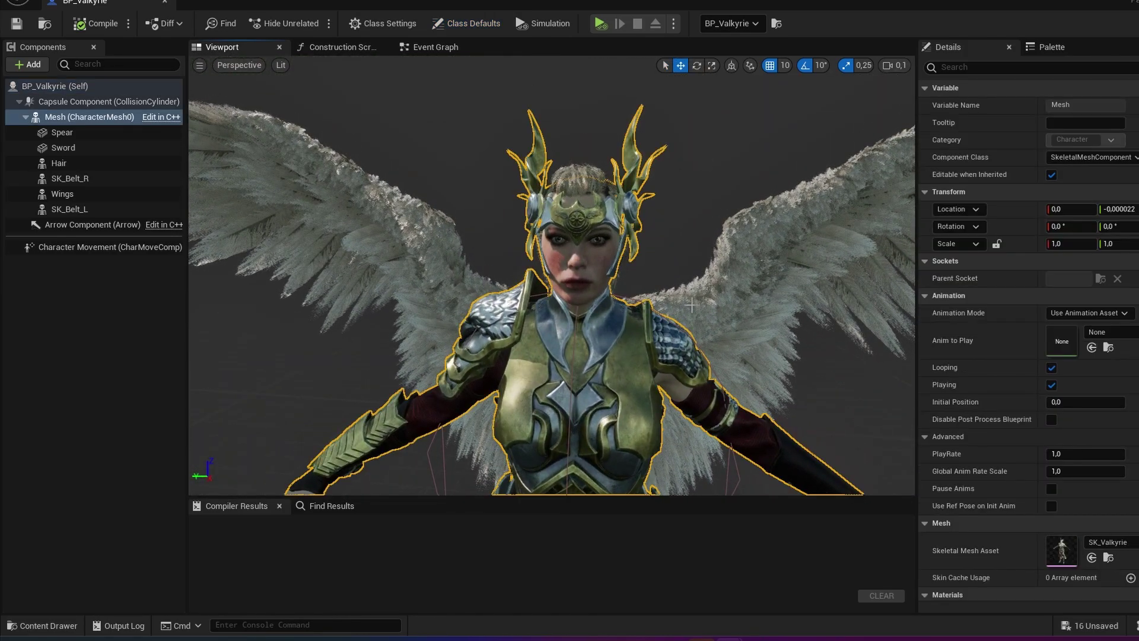
Browse to SK_Valkyrie in the Content Browser and open it in the skeletal mesh editor
scroll(603, 259, down, 5)
scroll(796, 356, up, 3)
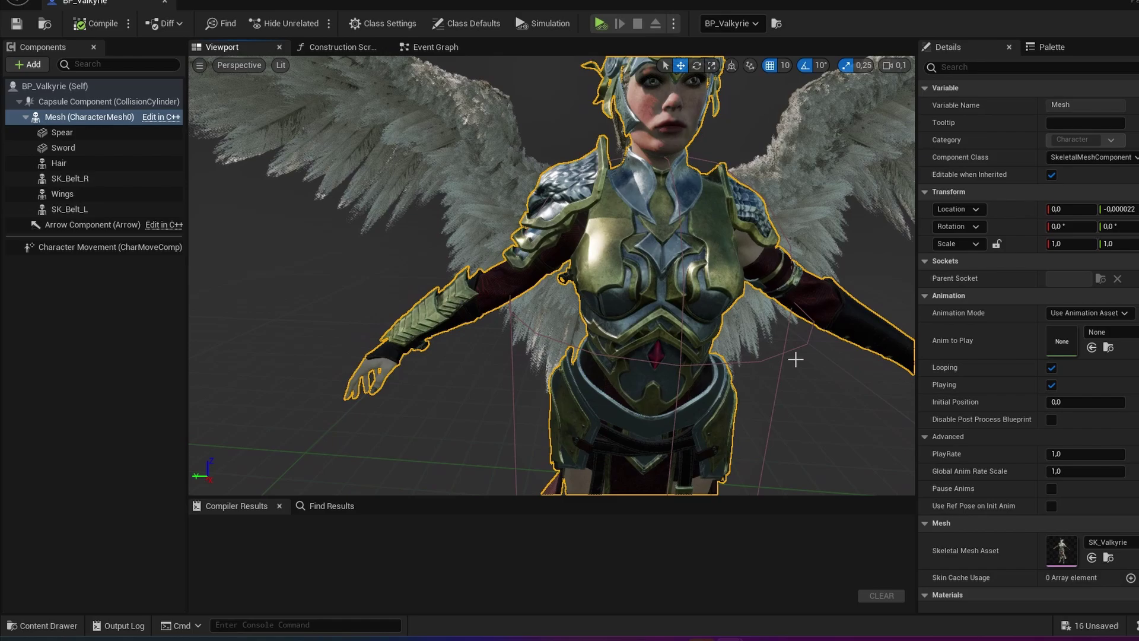
scroll(1017, 542, down, 2)
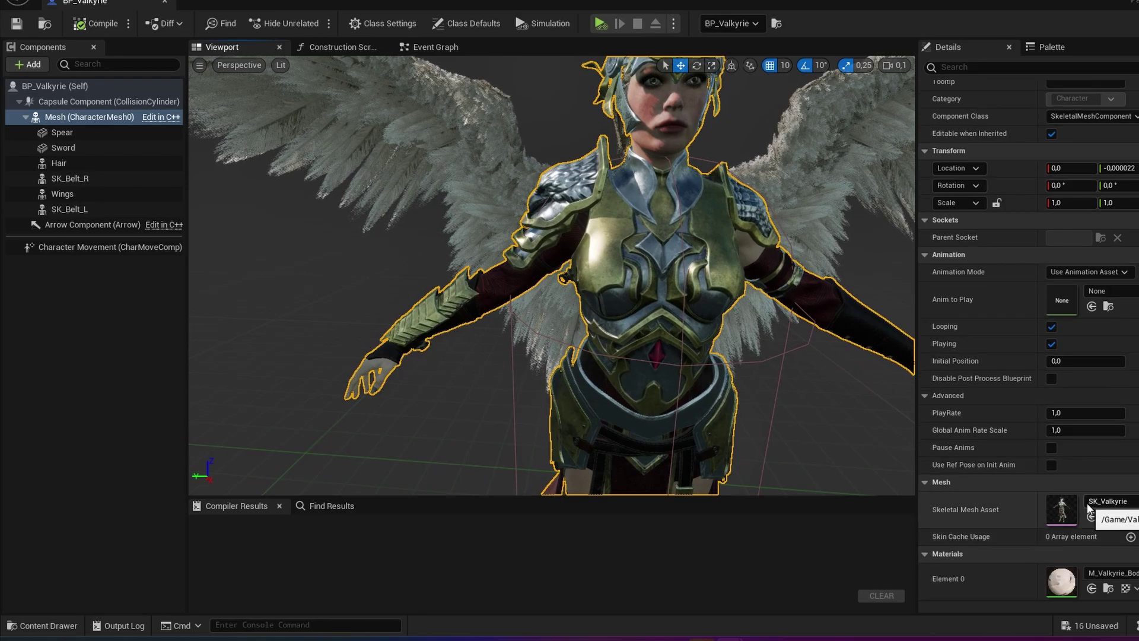
click(1109, 517)
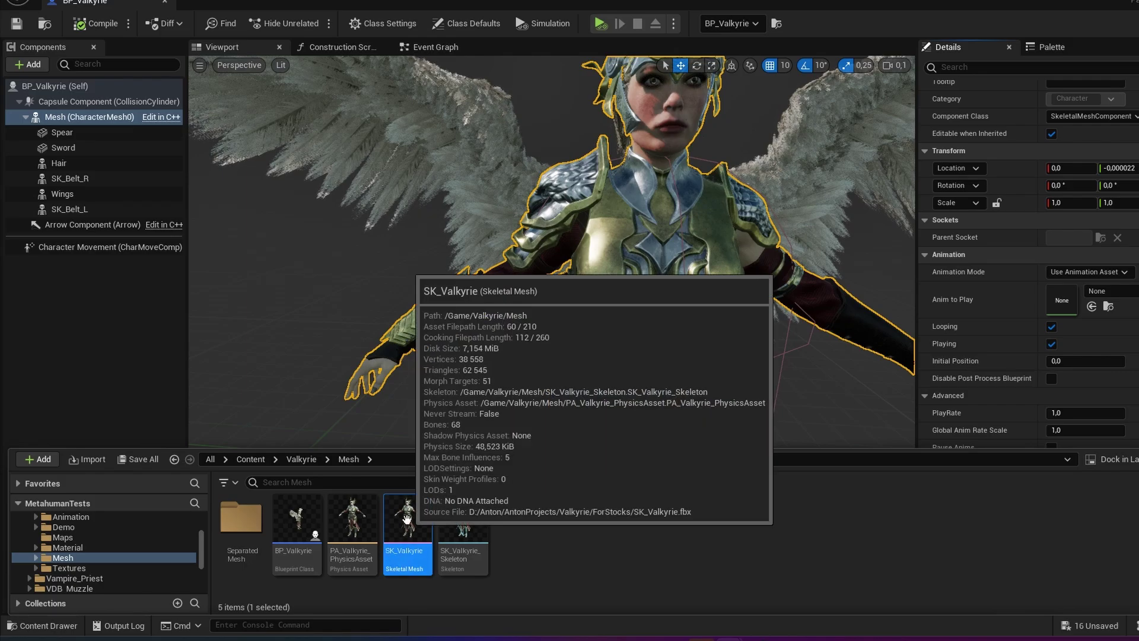
double_click(406, 519)
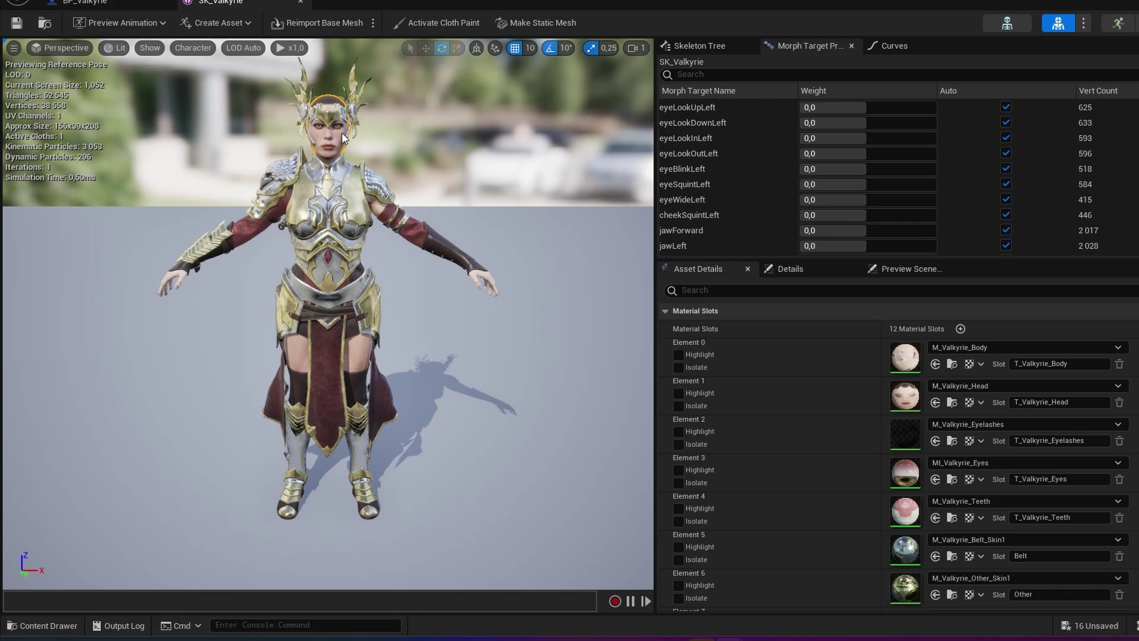
Preview Anim_Valkyrie_Attack1 with the Live Link controller on MySlatew_9_iPhone, framing her head
click(1116, 23)
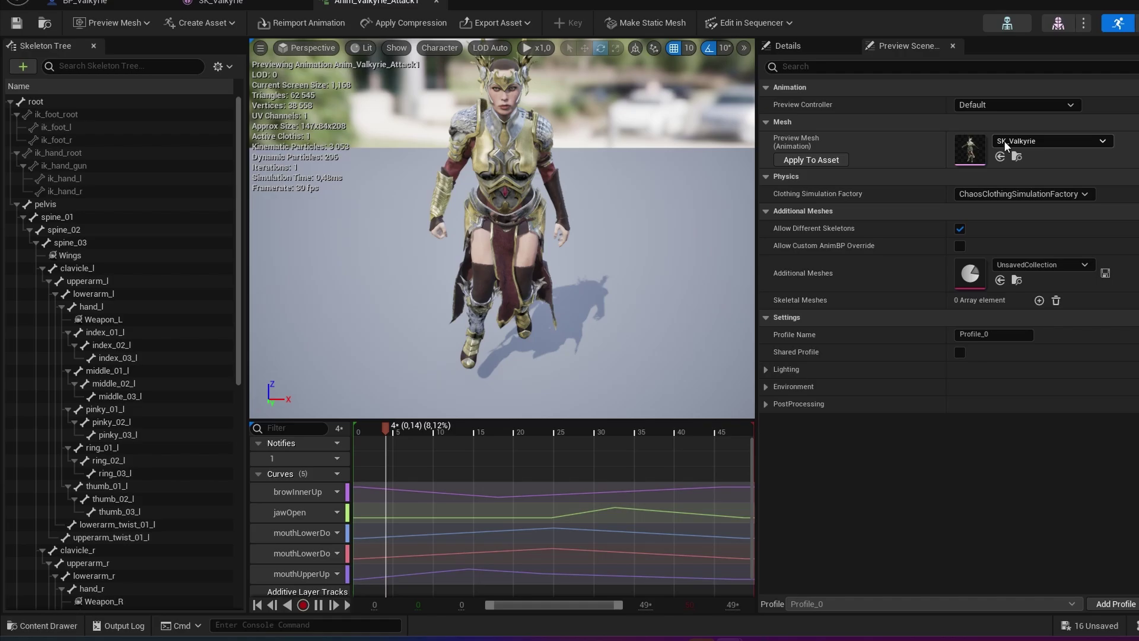
click(1006, 105)
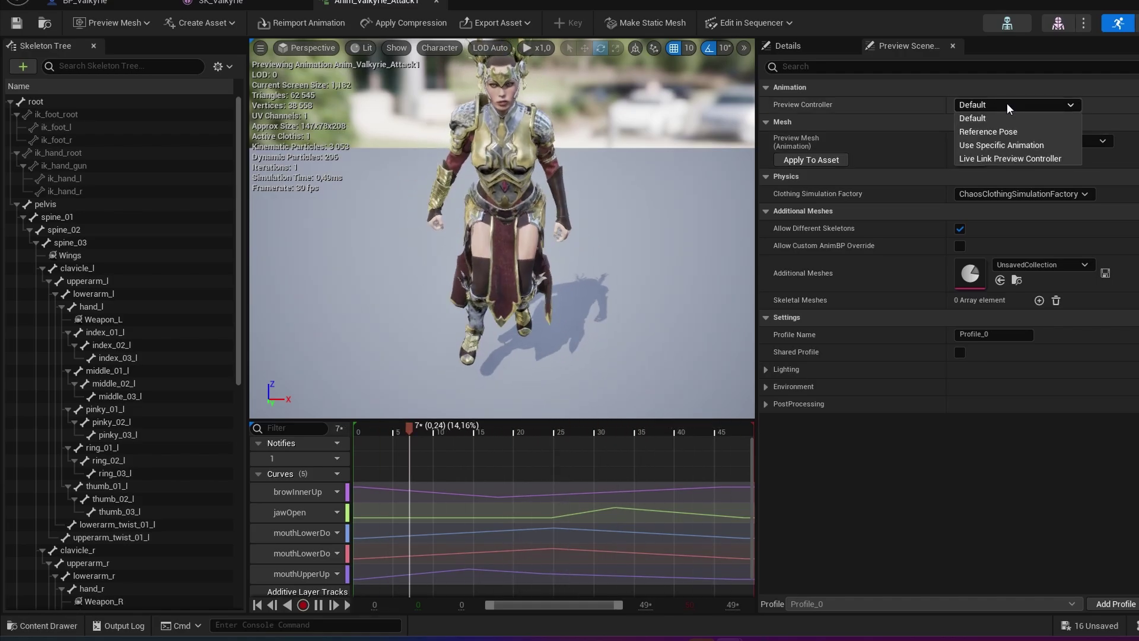
click(1011, 159)
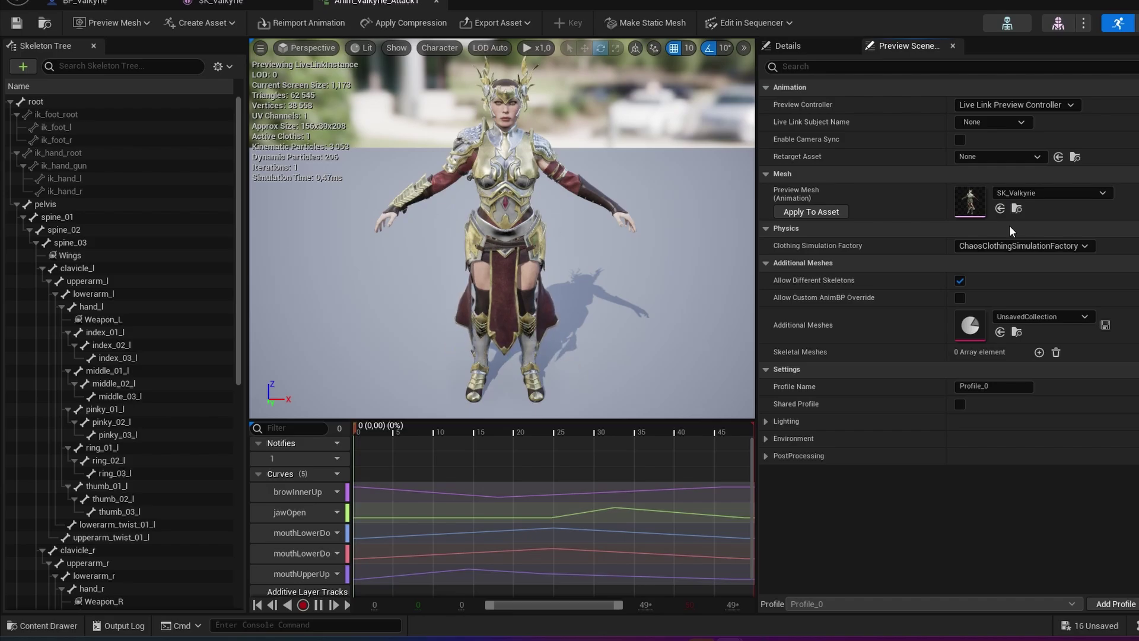
click(1017, 123)
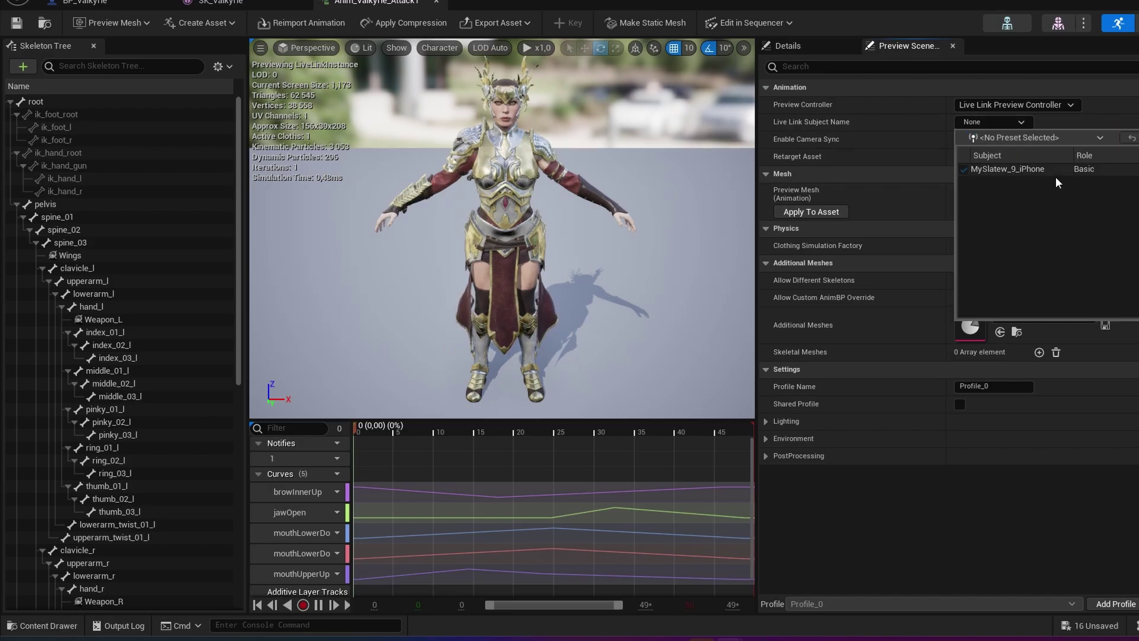
click(1036, 172)
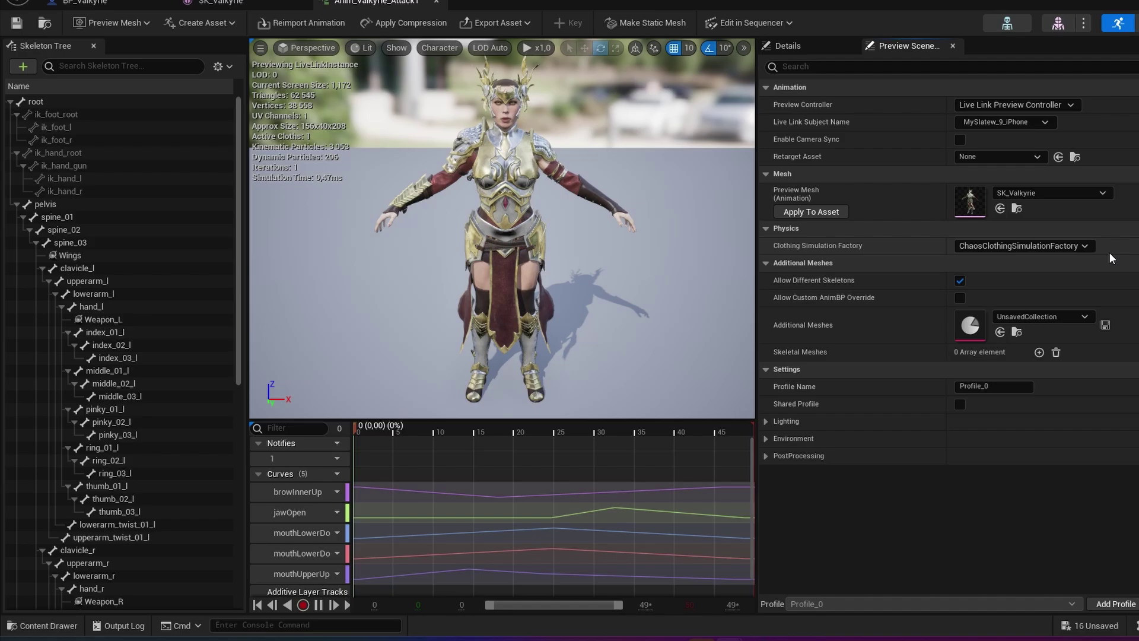
scroll(520, 101, up, 5)
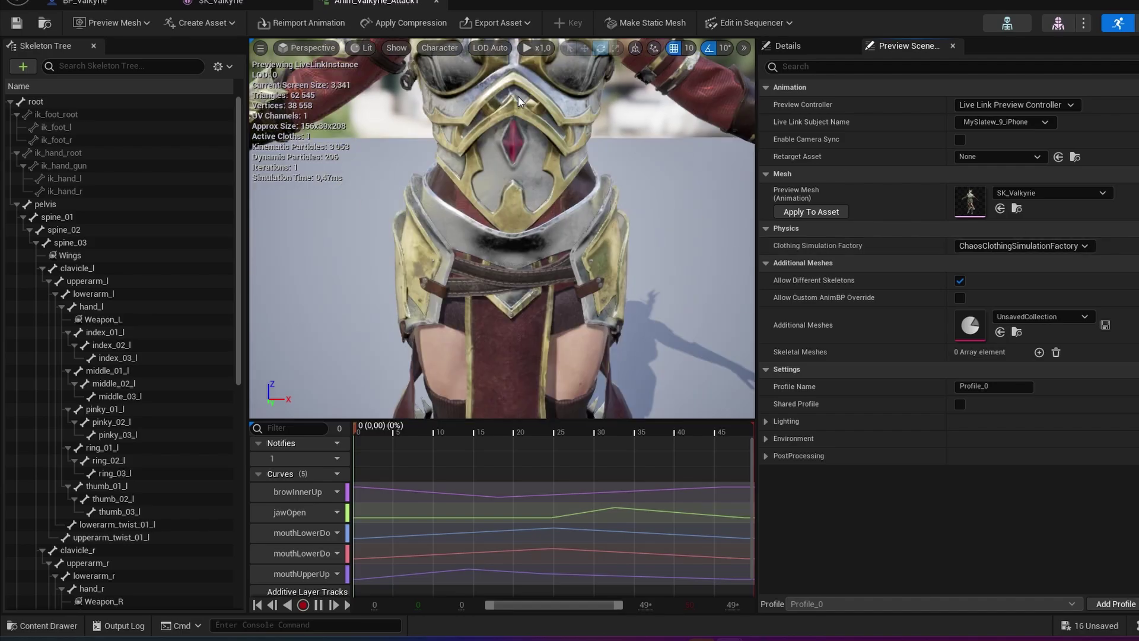
mouse_move(521, 102)
middle_down()
mouse_move(521, 143)
mouse_move(540, 113)
middle_up()
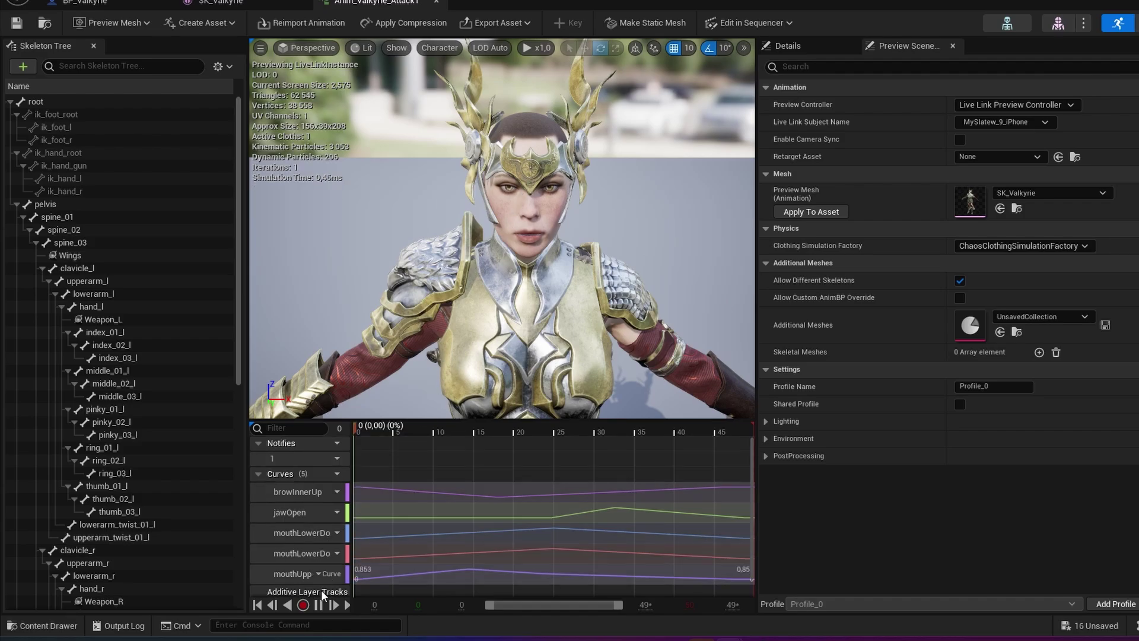
Start recording the live preview as a new animation named LiveLinkHead
click(303, 604)
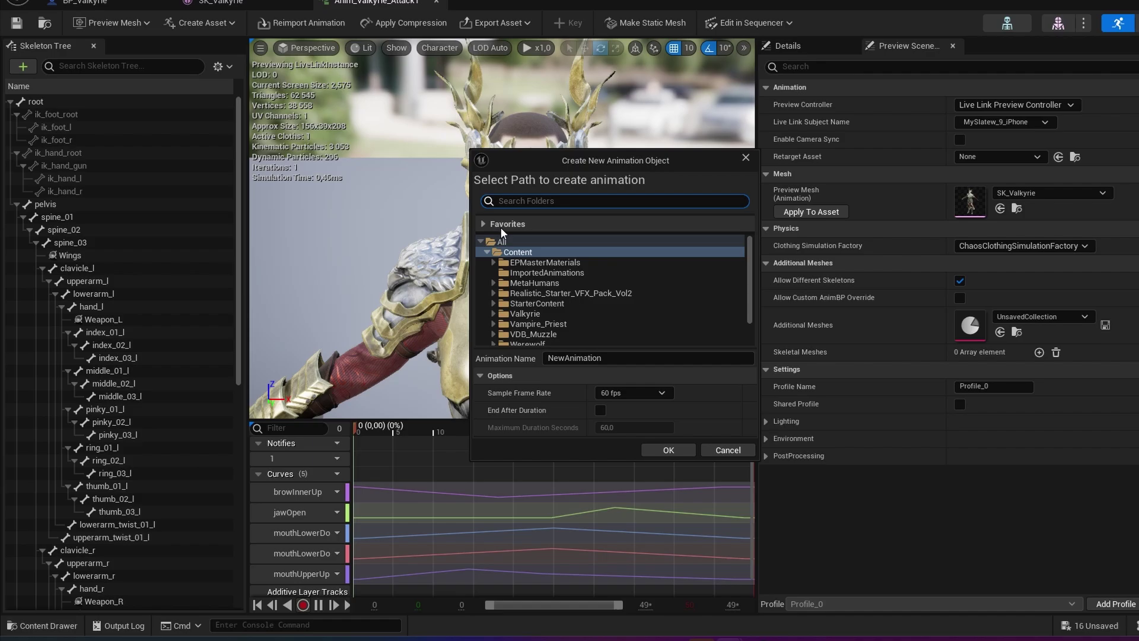
click(603, 359)
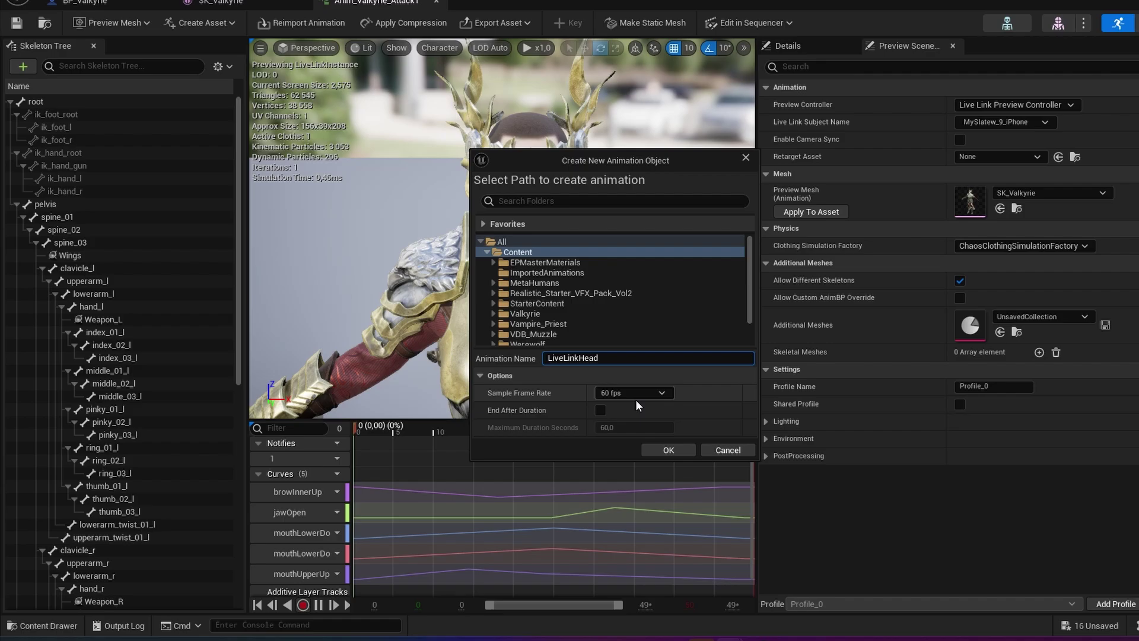
click(681, 451)
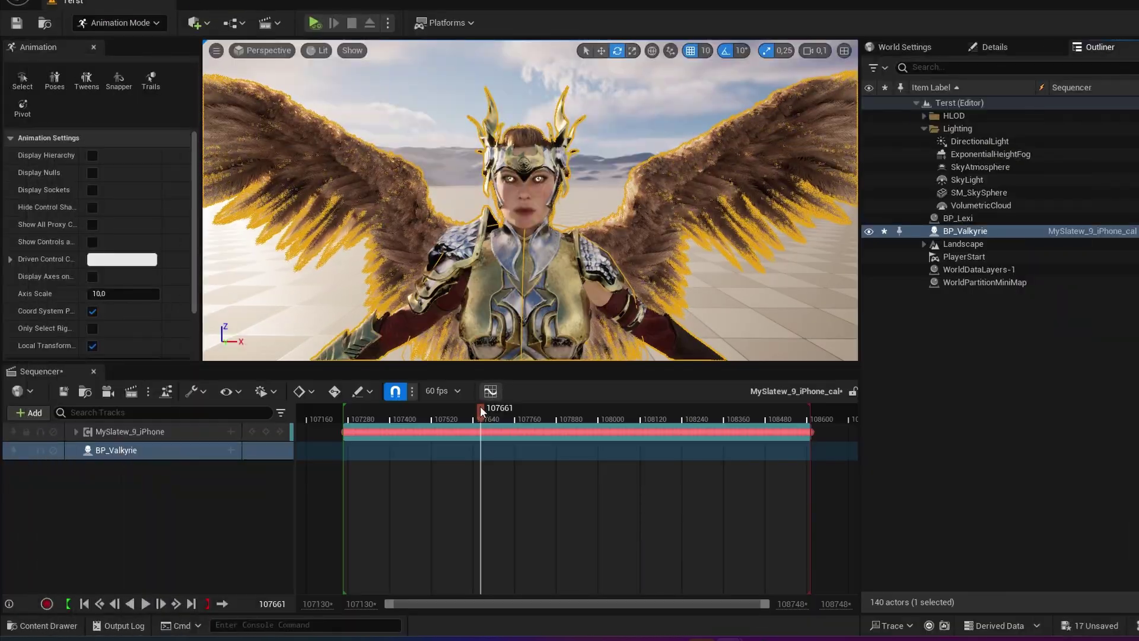
Play the Sequencer take from its start during capture, then stop the LiveLinkHead recording
drag(479, 407, 340, 442)
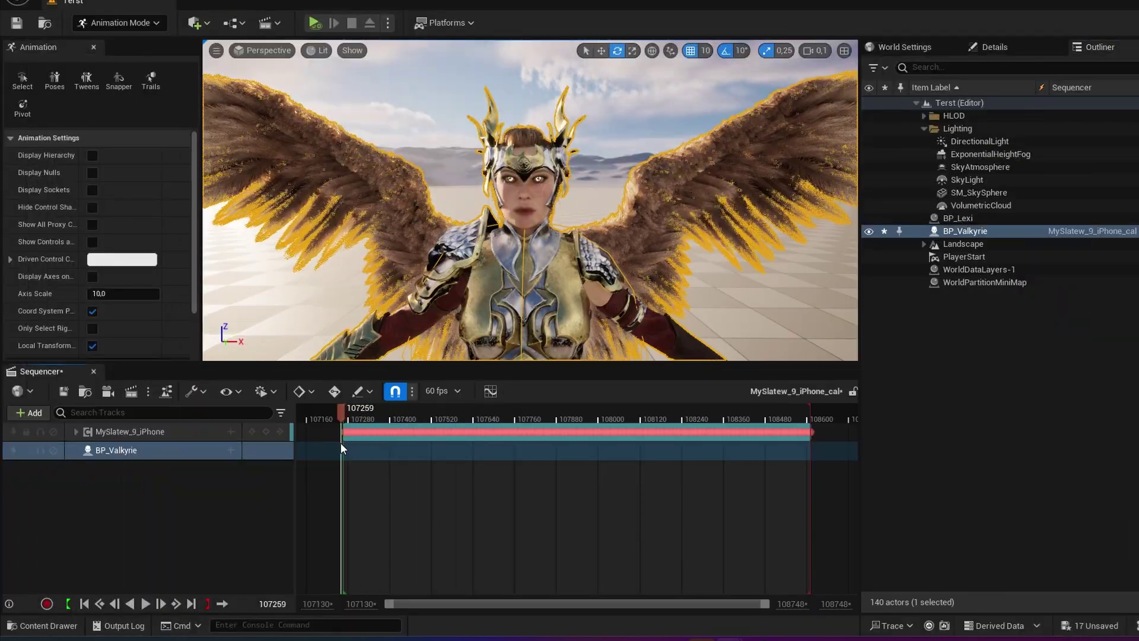
click(144, 604)
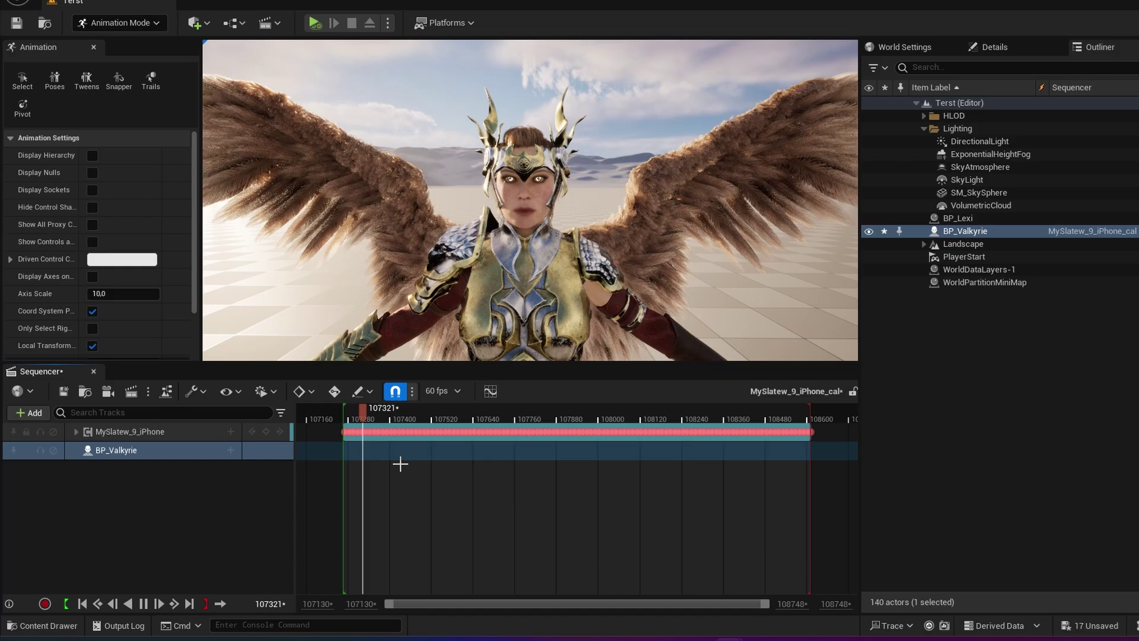
key(alt+Tab)
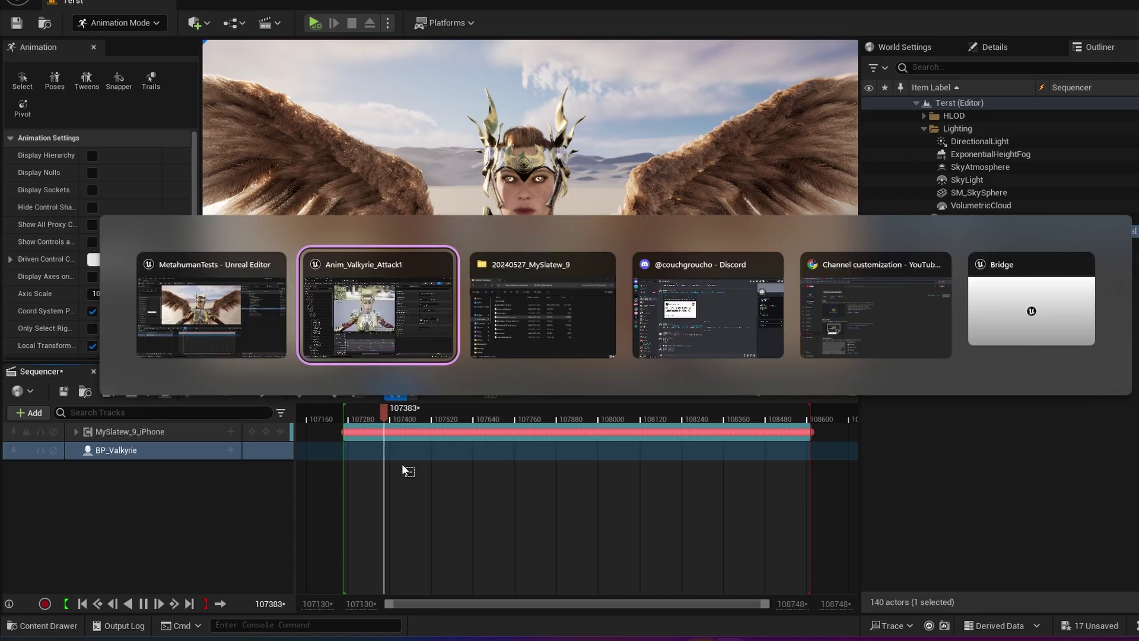
click(382, 317)
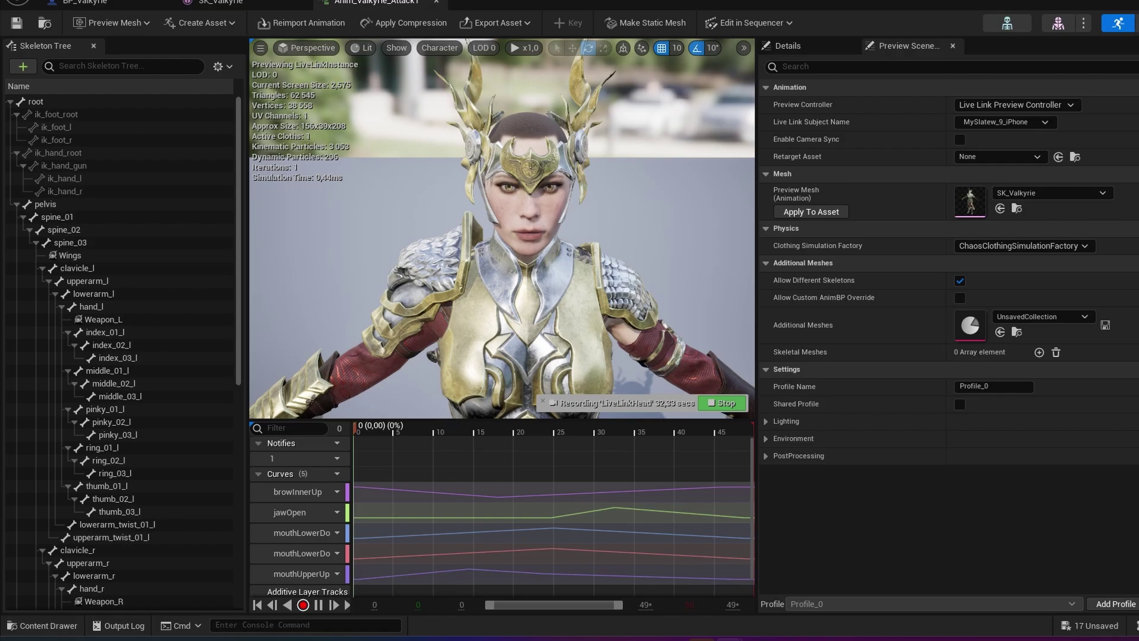
click(722, 403)
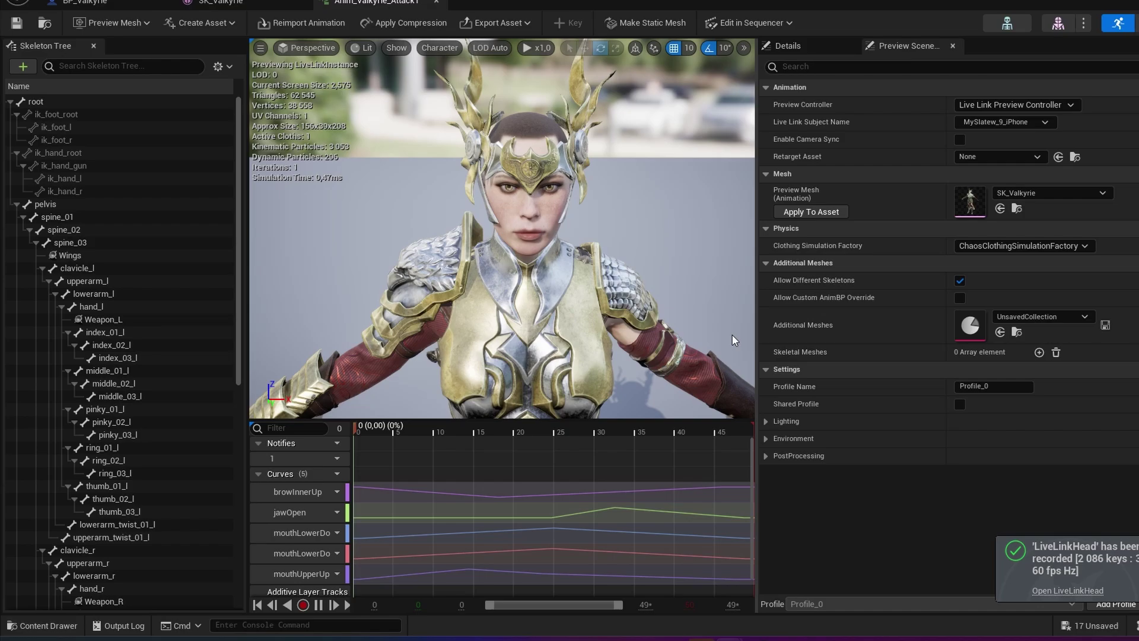
Close the Anim_Valkyrie_Attack1, SK_Valkyrie and BP_Valkyrie editor tabs
click(436, 3)
click(301, 2)
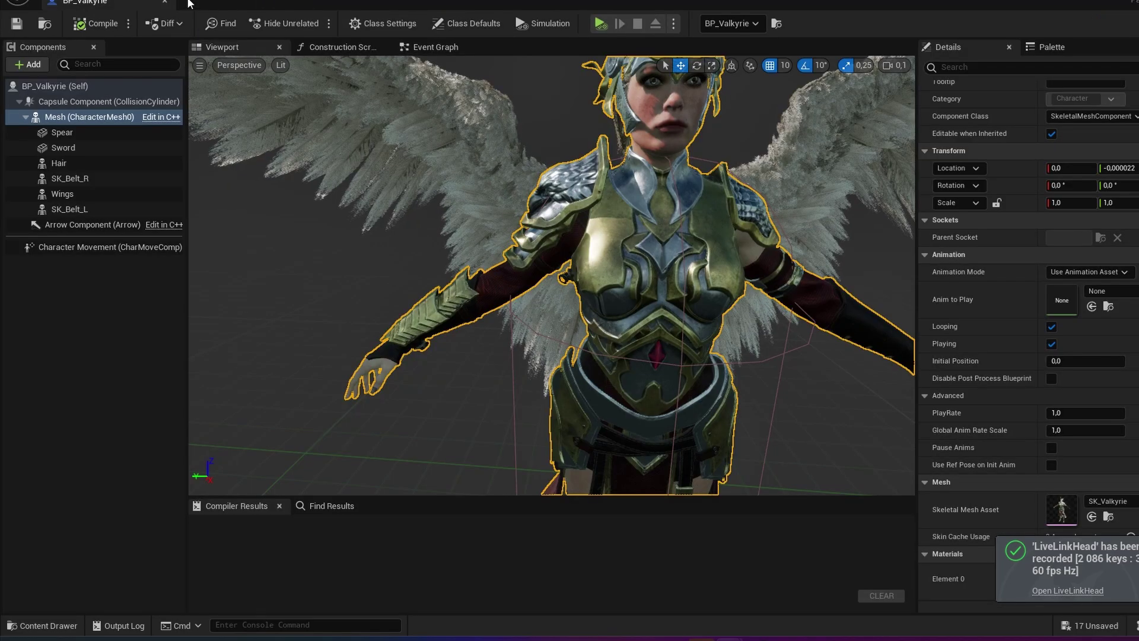
click(165, 4)
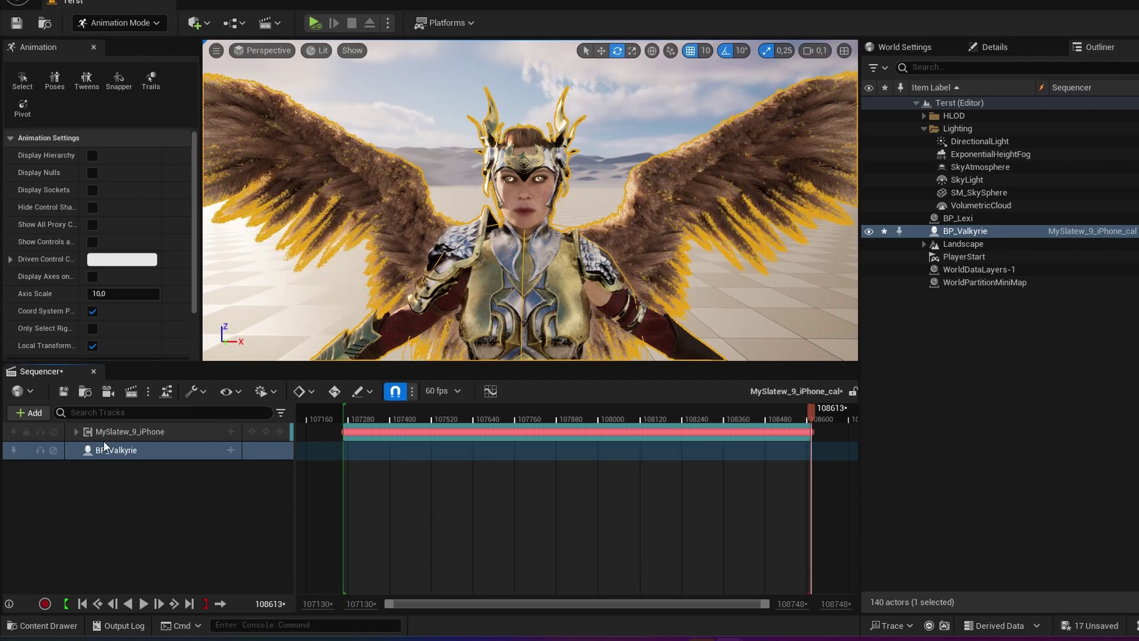
Add BP_Valkyrie's CharacterMesh0 track with an Animation track set to LiveLinkHead, found by searching 'head'
click(231, 452)
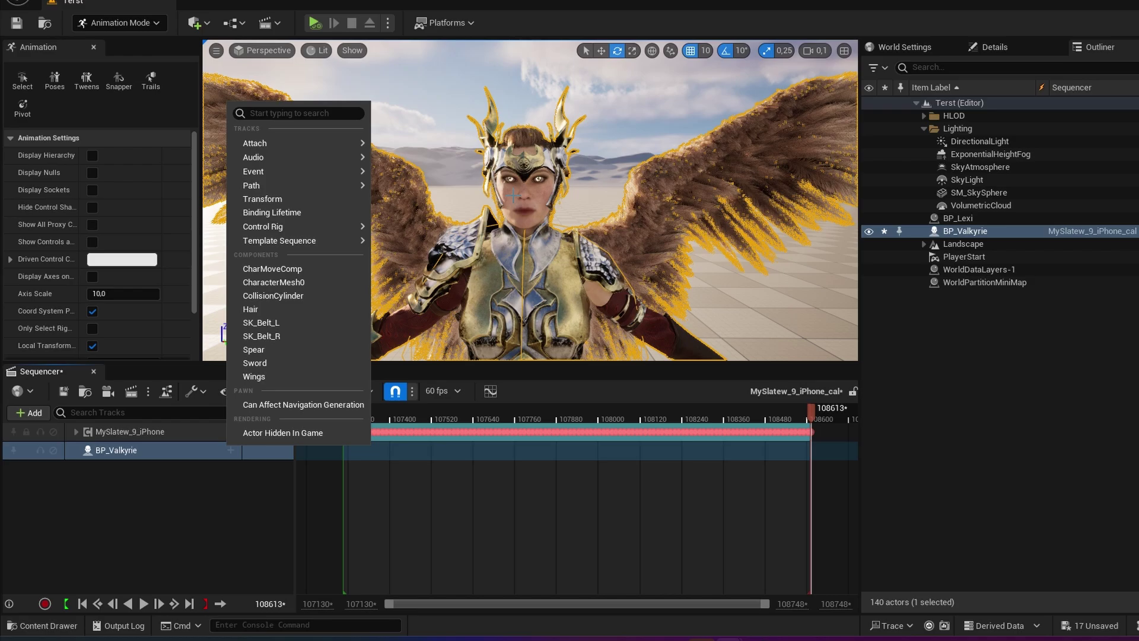
click(292, 285)
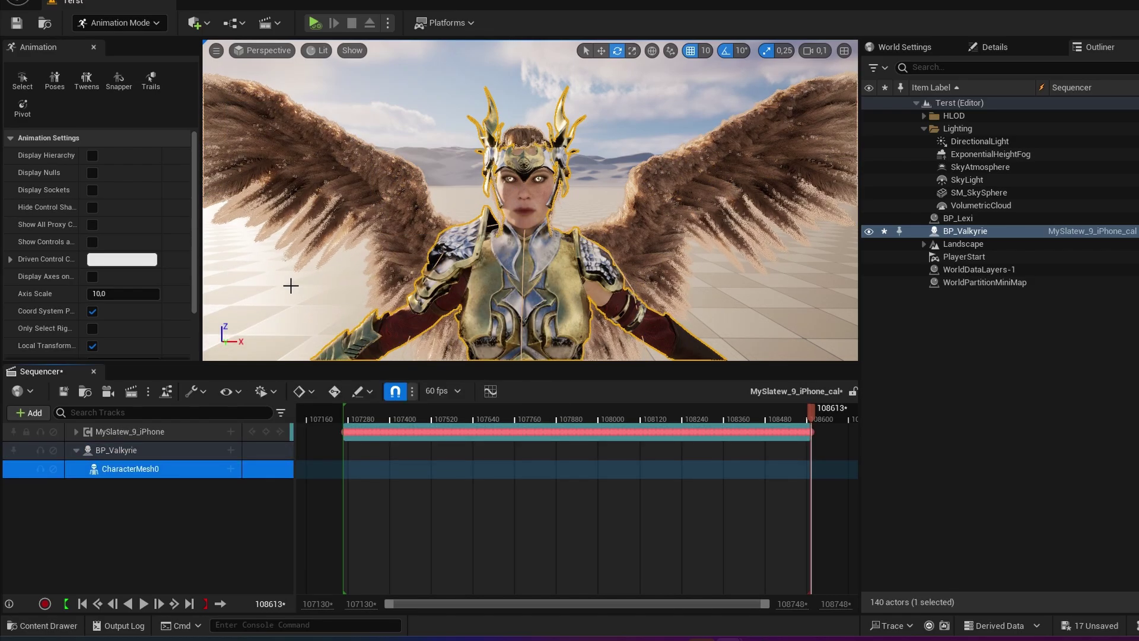
click(231, 469)
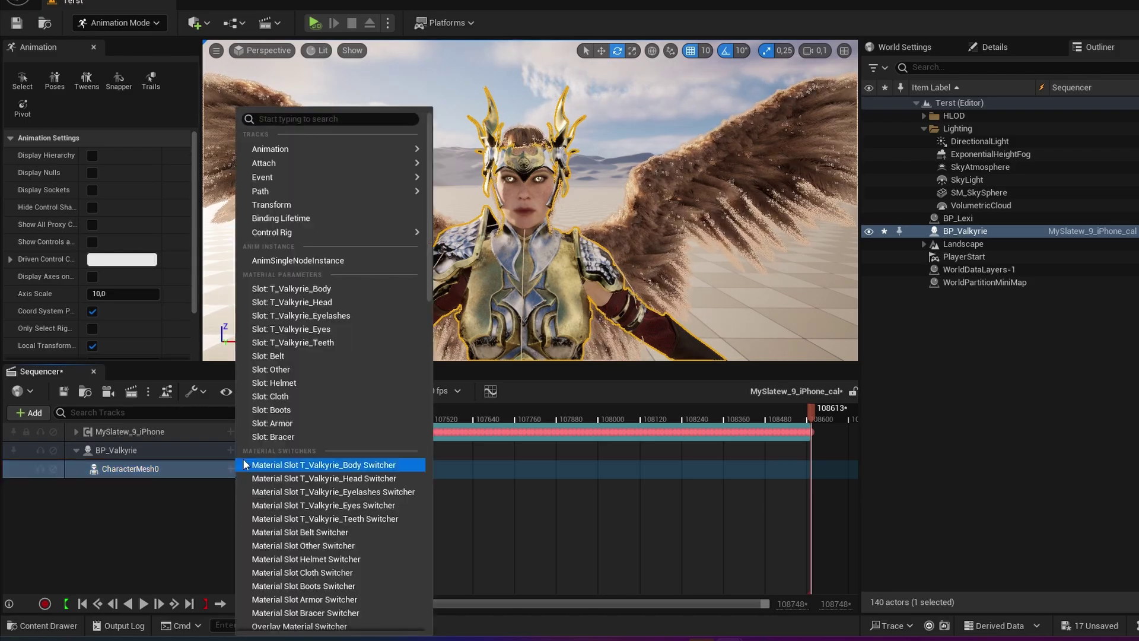
mouse_move(293, 152)
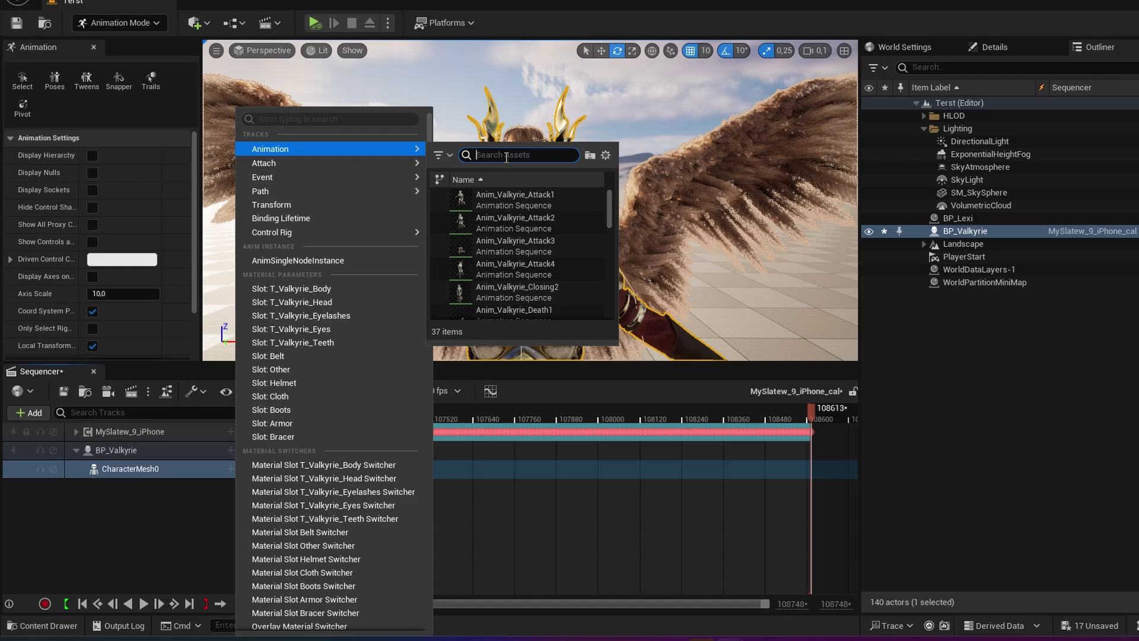
text(head)
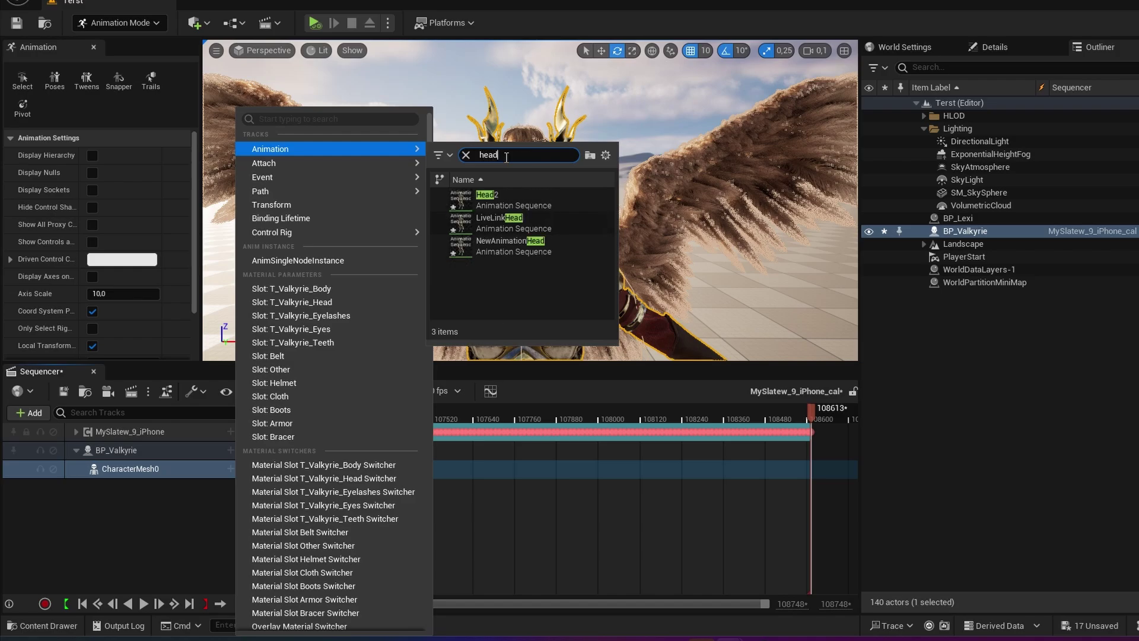
click(498, 223)
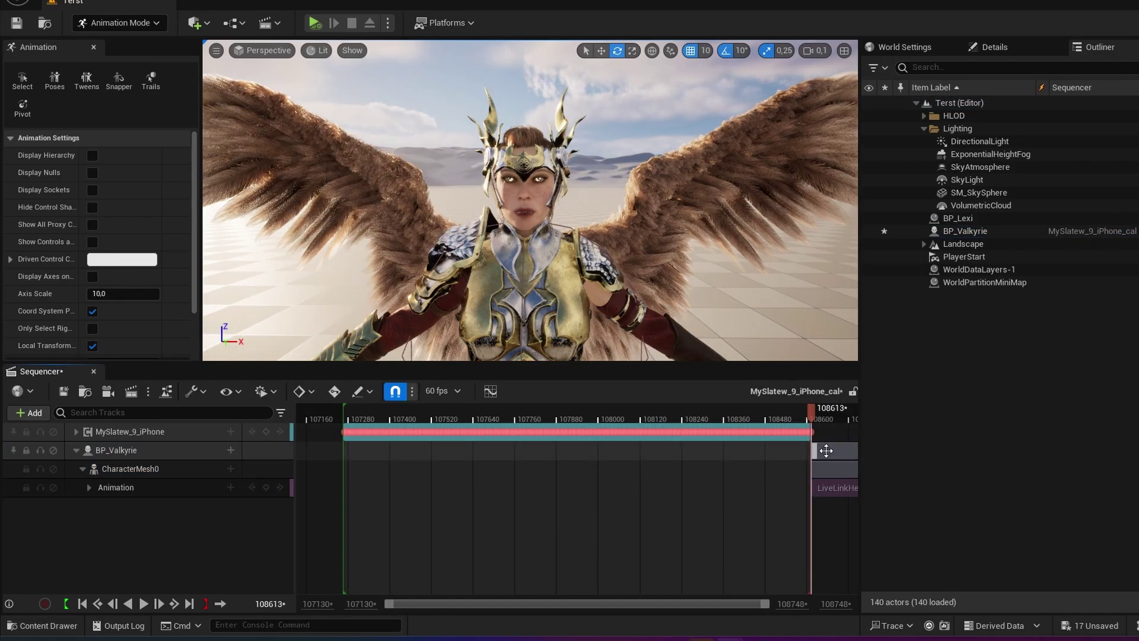
Align the BP_Valkyrie section to the take start, trim LiveLinkHead's opening frames, and play it back
drag(826, 451, 359, 451)
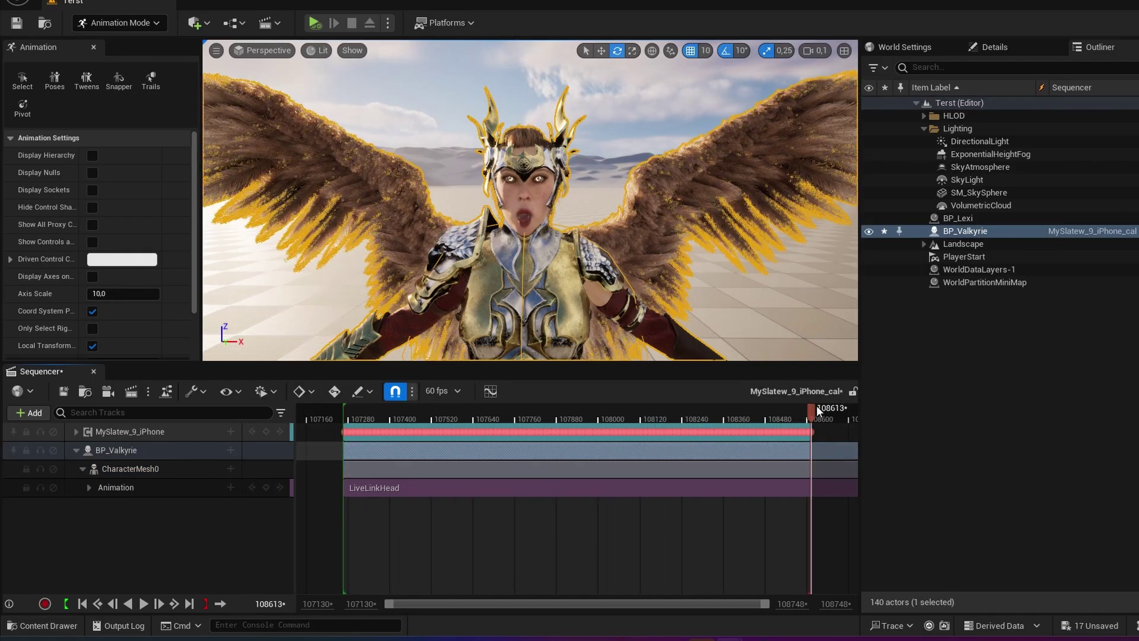
drag(818, 410, 573, 467)
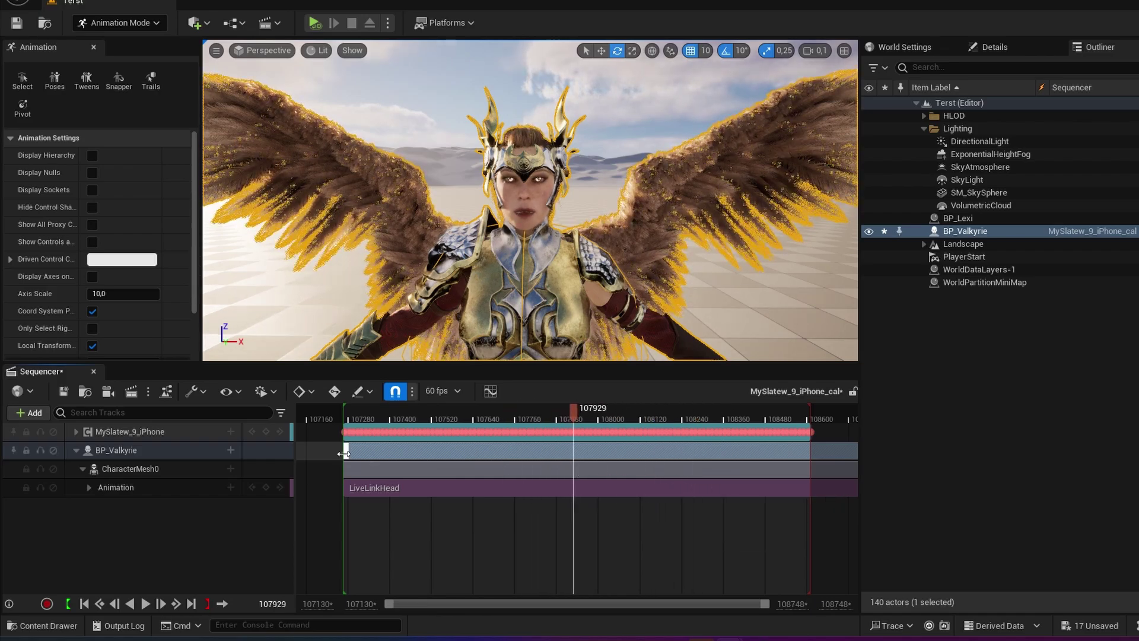
click(352, 489)
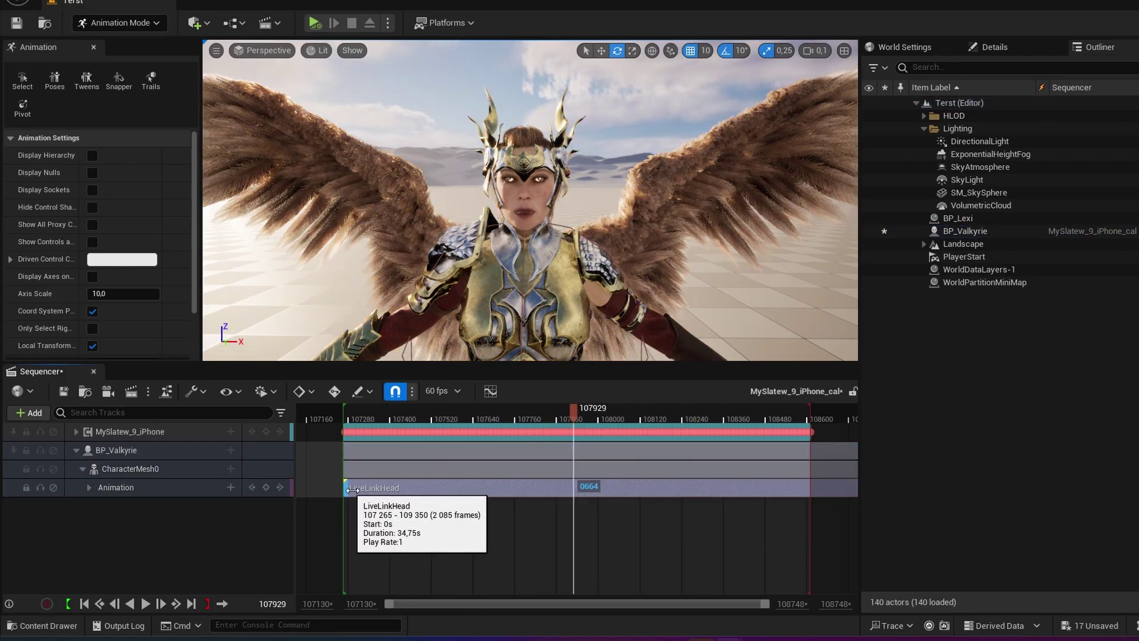
drag(351, 489, 394, 488)
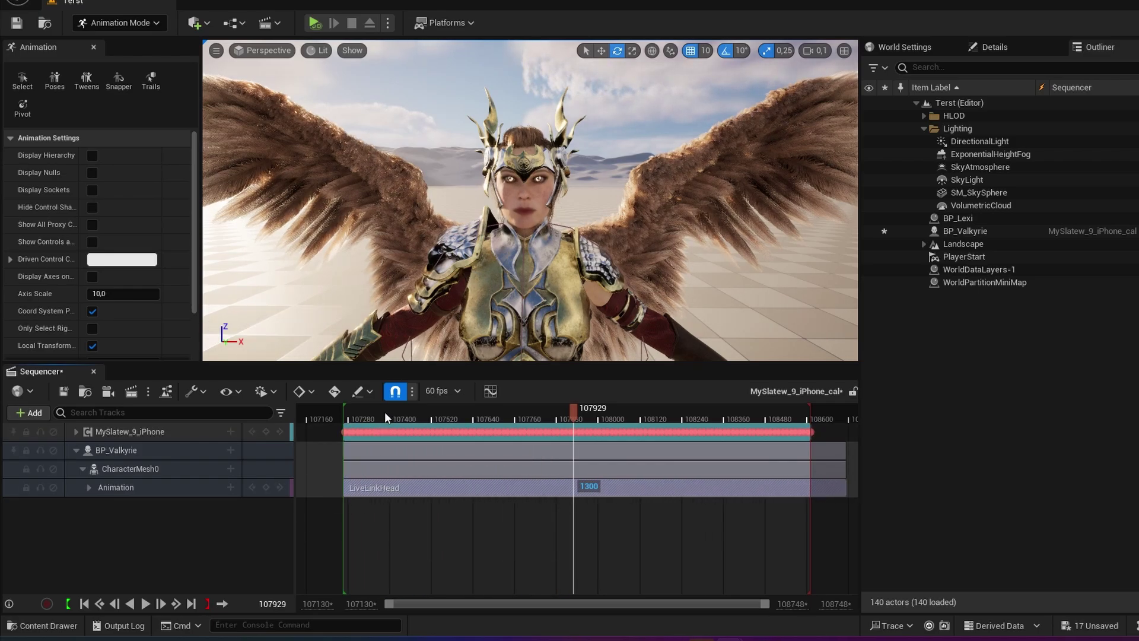
drag(385, 417, 344, 418)
click(145, 603)
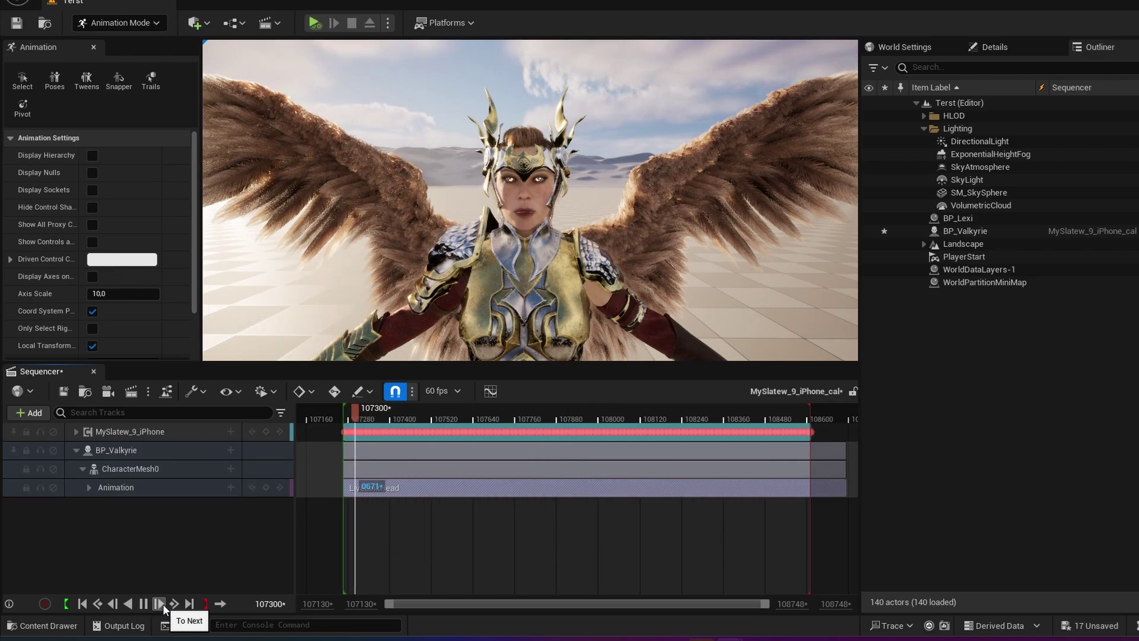